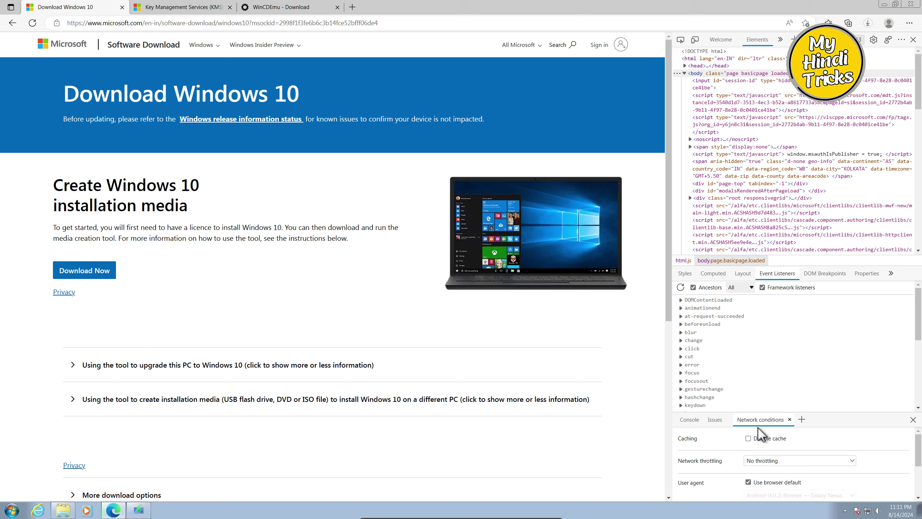
- Override the browser's default user agent with Android (4.0.2) Browser — Galaxy Nexus and close the developer tools
{"action": "scroll", "coordinate": [708, 454], "scroll_direction": "down", "scroll_amount": 1}
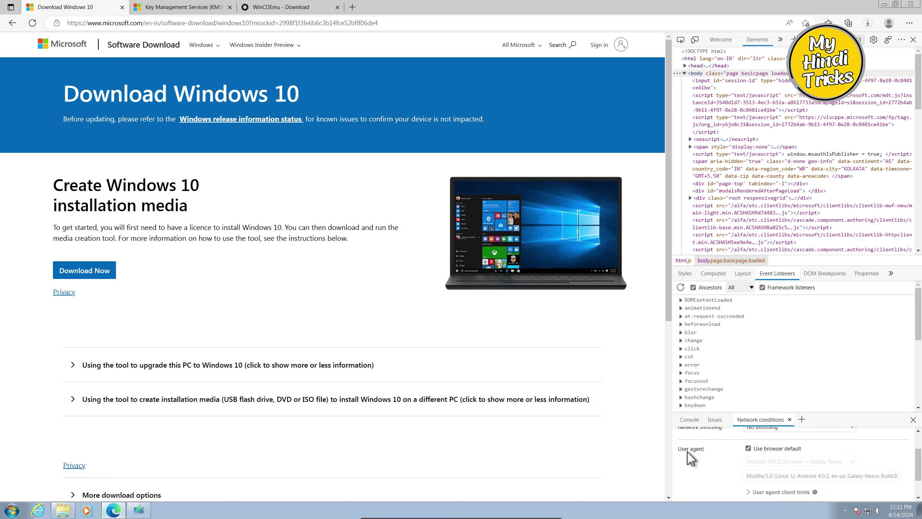
{"action": "left_click", "coordinate": [748, 449]}
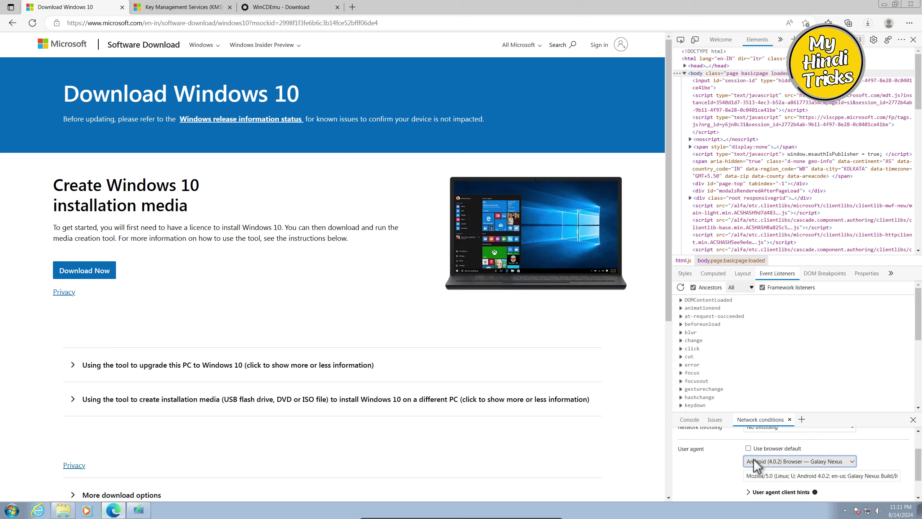
{"action": "left_click", "coordinate": [785, 462]}
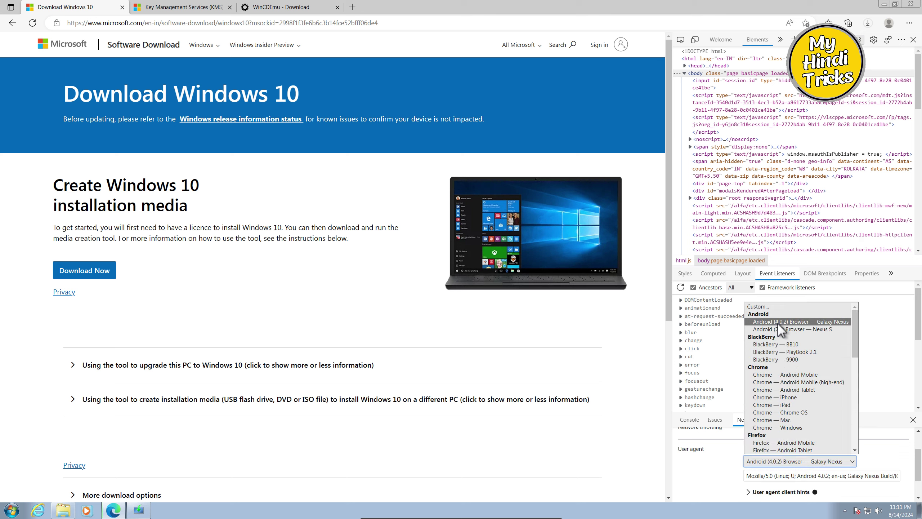
{"action": "left_click", "coordinate": [787, 322]}
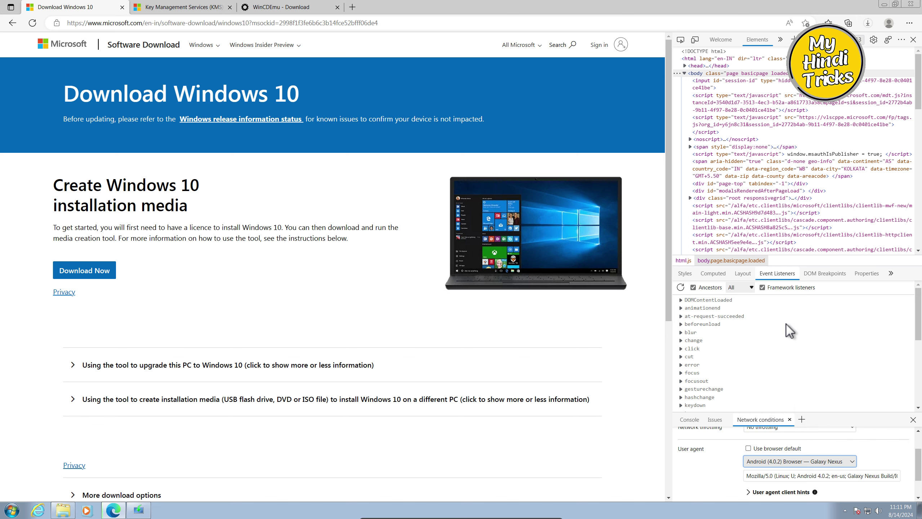
{"action": "left_click", "coordinate": [914, 39]}
- Reload the Download Windows 10 page to reach the disc image download page's edition selection
{"action": "right_click", "coordinate": [57, 231]}
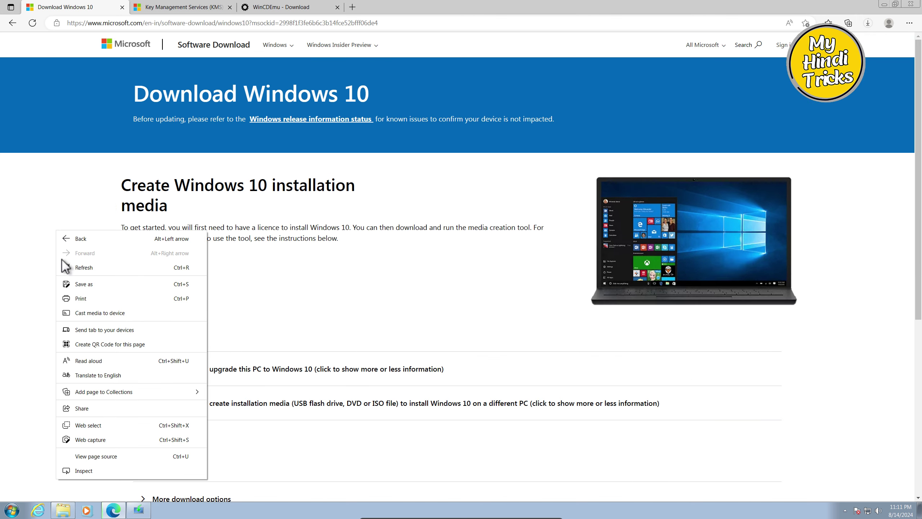
{"action": "left_click", "coordinate": [109, 270]}
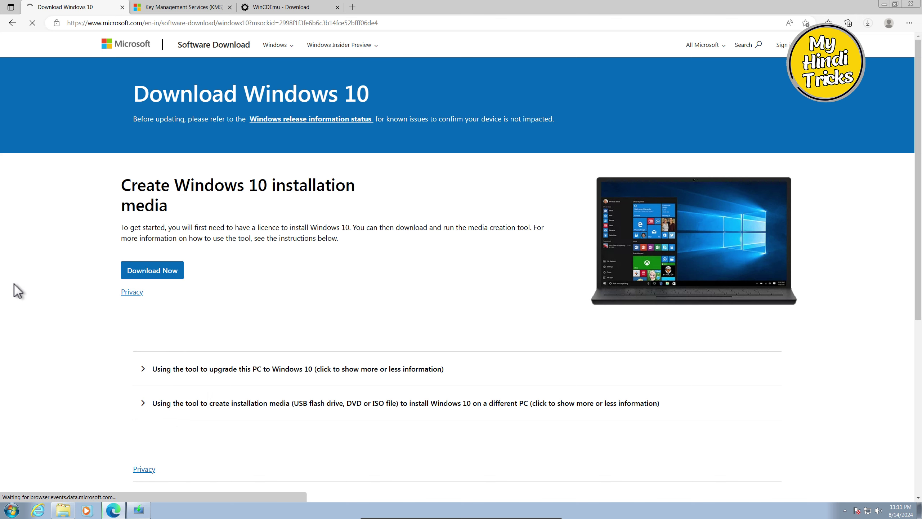
{"action": "scroll", "coordinate": [129, 285], "scroll_direction": "down", "scroll_amount": 5}
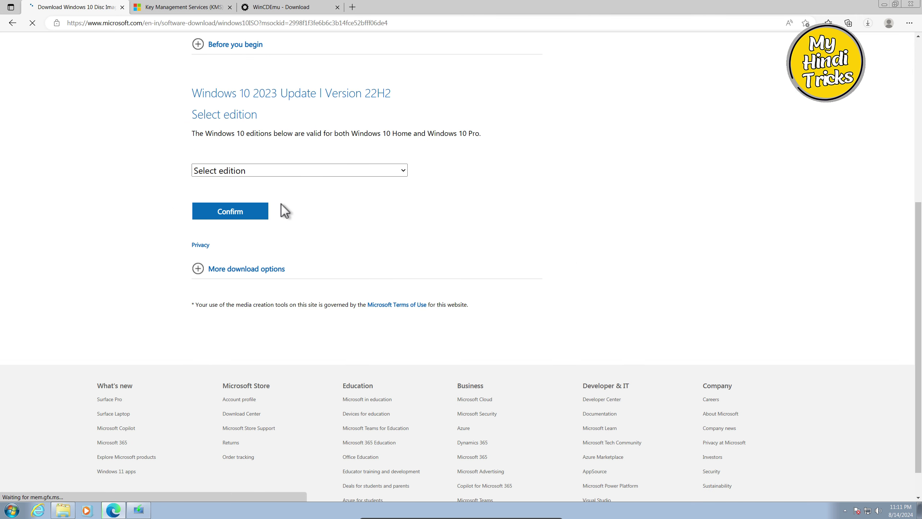
- Select the Windows 10 (multi-edition ISO) edition and confirm it
{"action": "scroll", "coordinate": [350, 243], "scroll_direction": "down", "scroll_amount": 3}
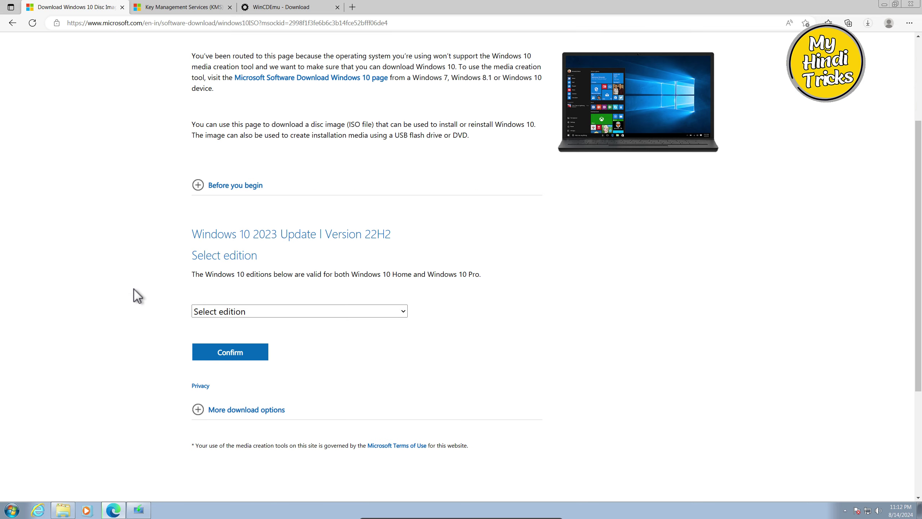
{"action": "scroll", "coordinate": [134, 288], "scroll_direction": "down", "scroll_amount": 3}
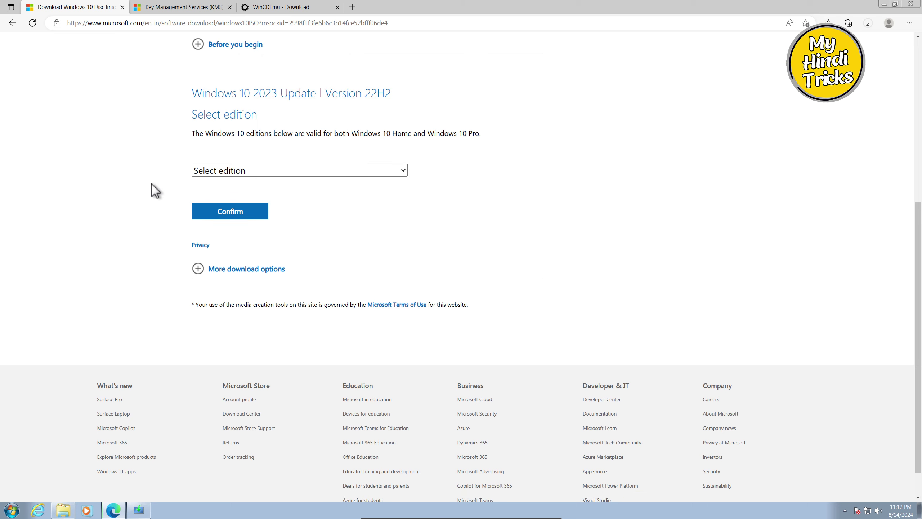
{"action": "left_click", "coordinate": [243, 171]}
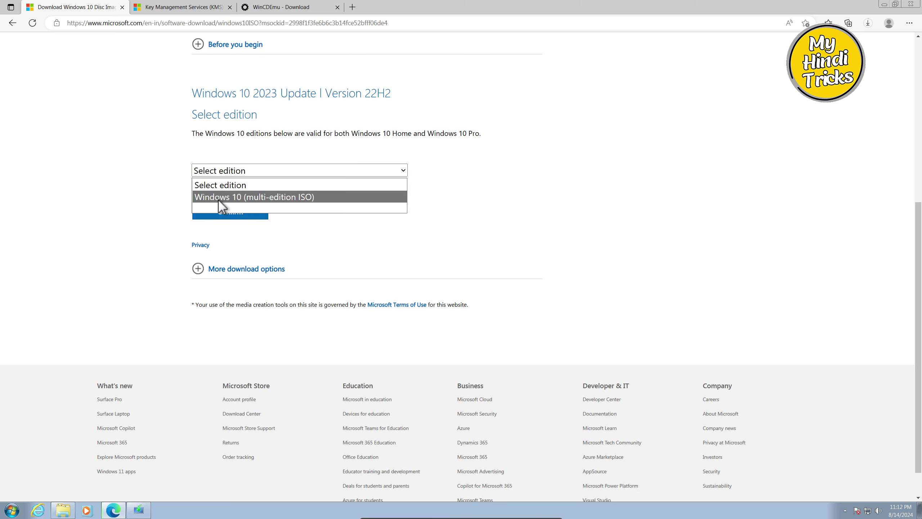
{"action": "left_click", "coordinate": [327, 200]}
{"action": "left_click", "coordinate": [233, 214]}
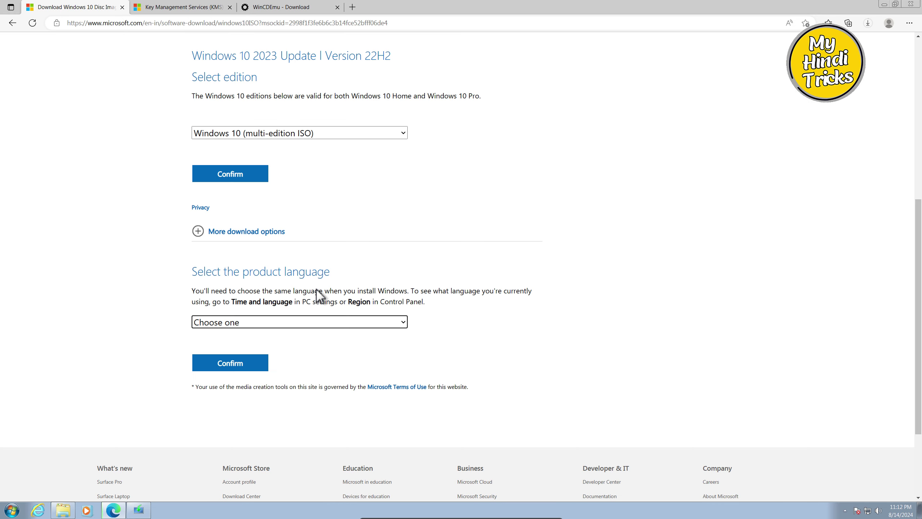
- Choose English International as the product language and confirm it
{"action": "scroll", "coordinate": [133, 329], "scroll_direction": "down", "scroll_amount": 3}
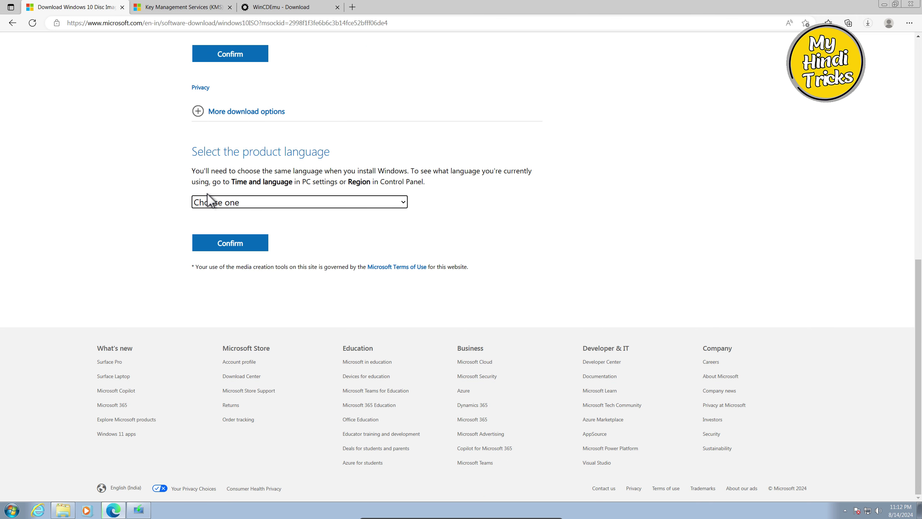
{"action": "left_click", "coordinate": [339, 201]}
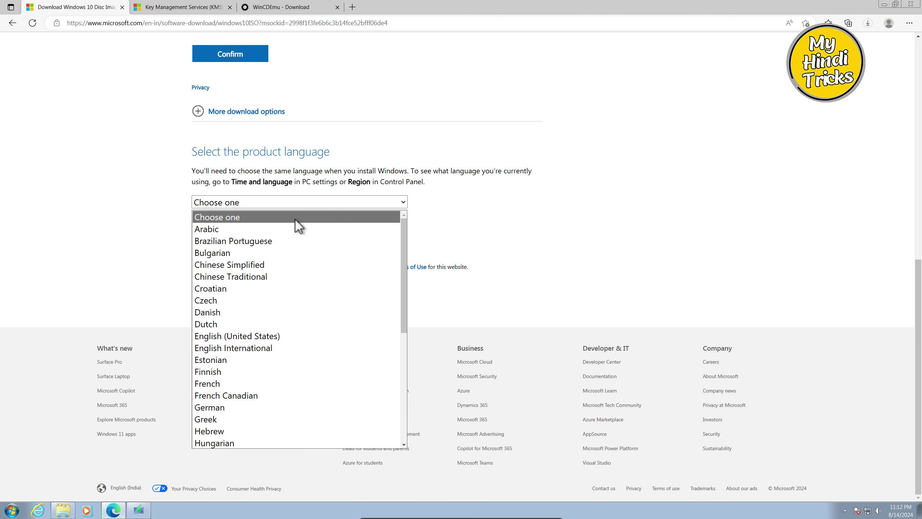
{"action": "left_click", "coordinate": [262, 347]}
{"action": "left_click", "coordinate": [240, 248]}
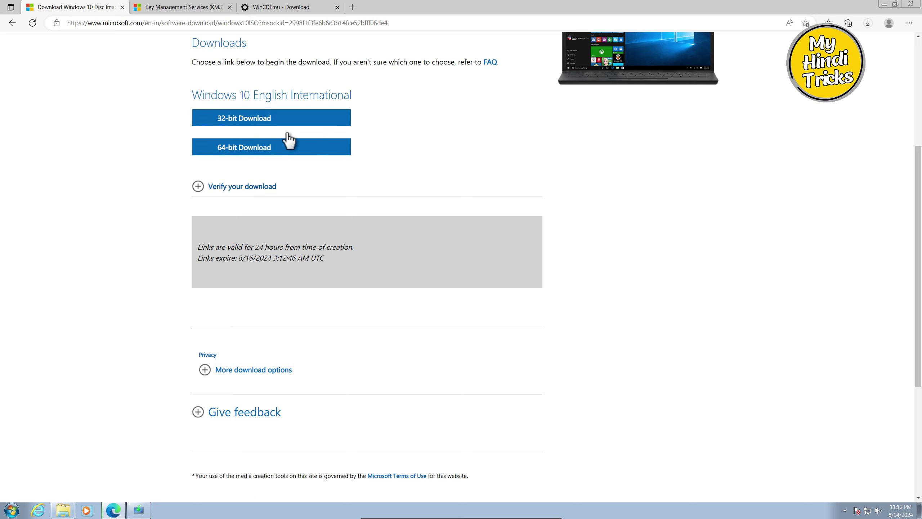
- Check the computer's system type in its system properties, then close the window
{"action": "left_click", "coordinate": [884, 4]}
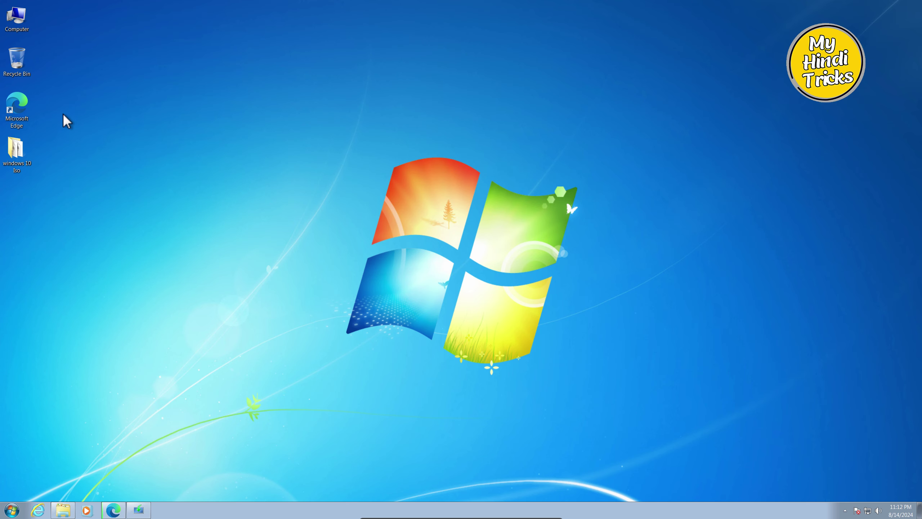
{"action": "right_click", "coordinate": [18, 26]}
{"action": "left_click", "coordinate": [38, 100]}
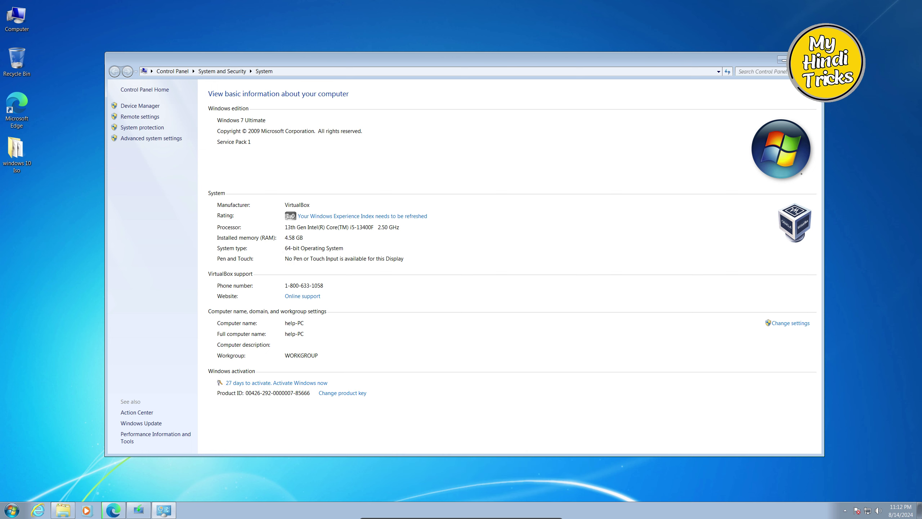
{"action": "left_click", "coordinate": [811, 58]}
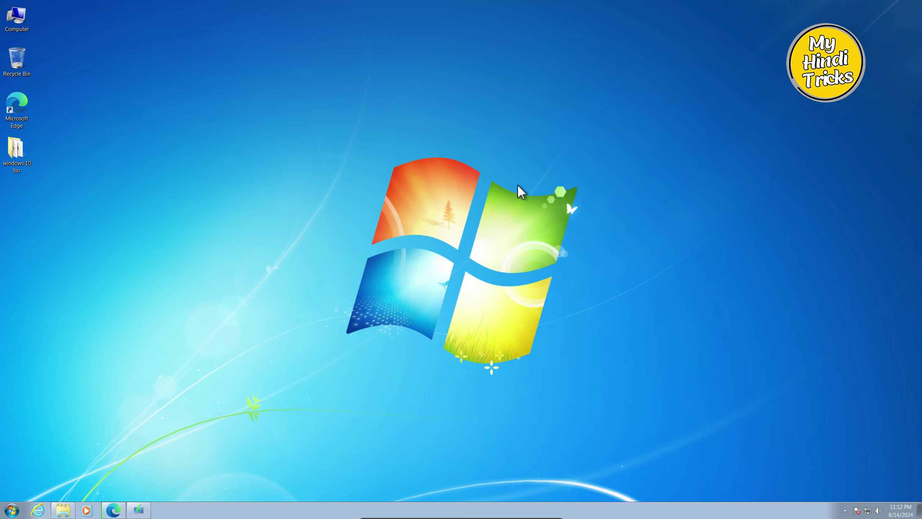
- Return to the browser and look up the downloaded Windows 10 64-bit ISO in the Downloads folder
{"action": "left_click", "coordinate": [138, 509]}
{"action": "left_click", "coordinate": [512, 80]}
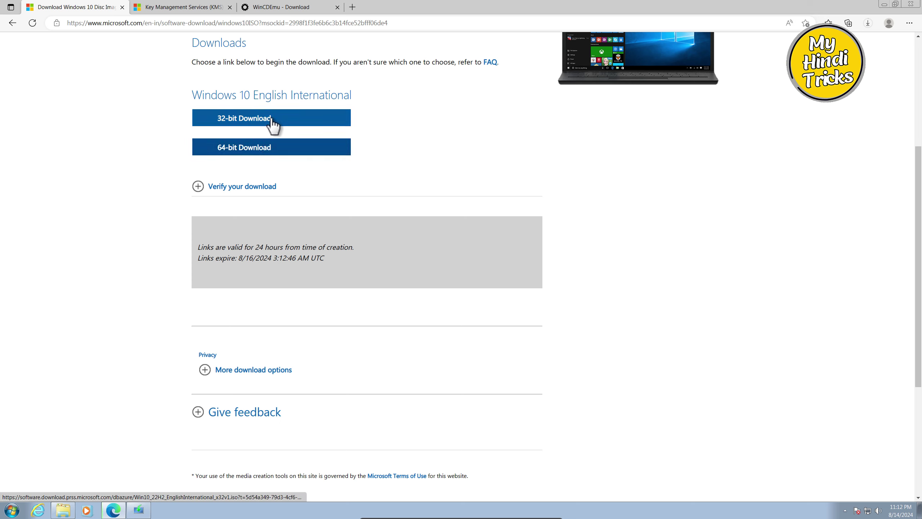
{"action": "left_click", "coordinate": [868, 23]}
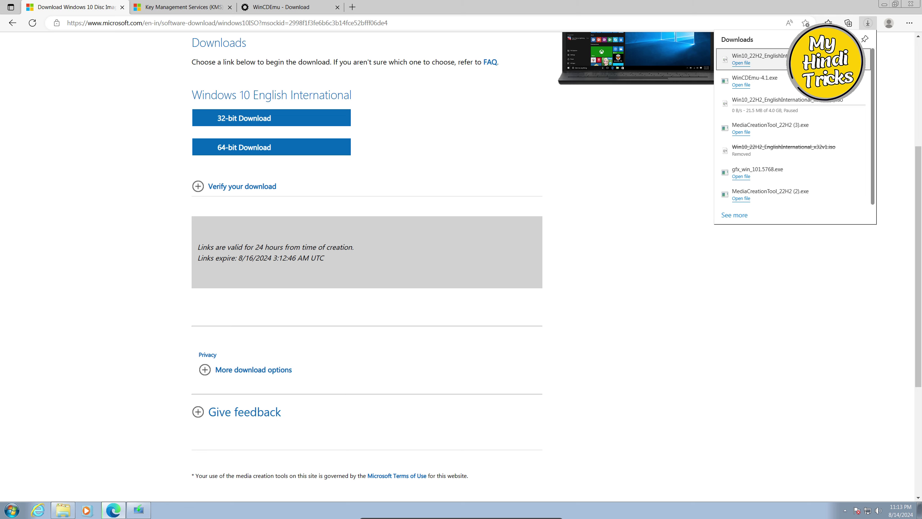
{"action": "left_click", "coordinate": [741, 62]}
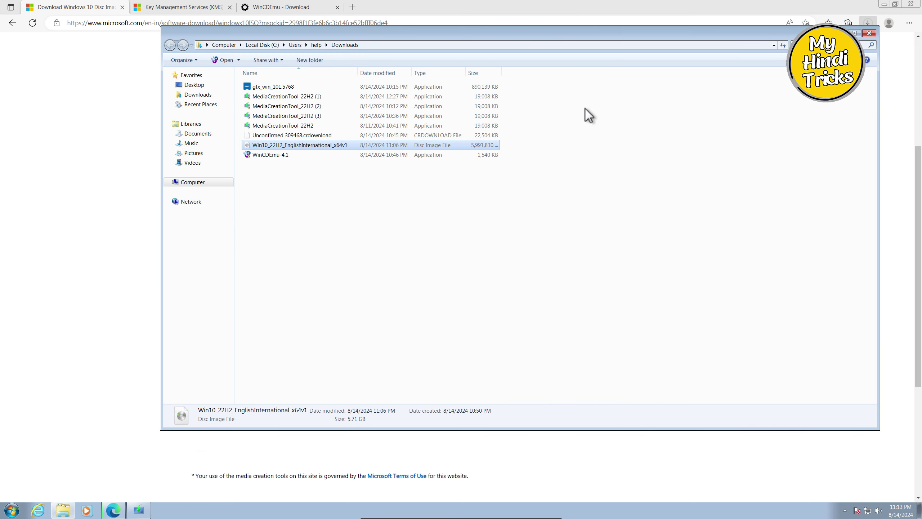
{"action": "left_click", "coordinate": [869, 33]}
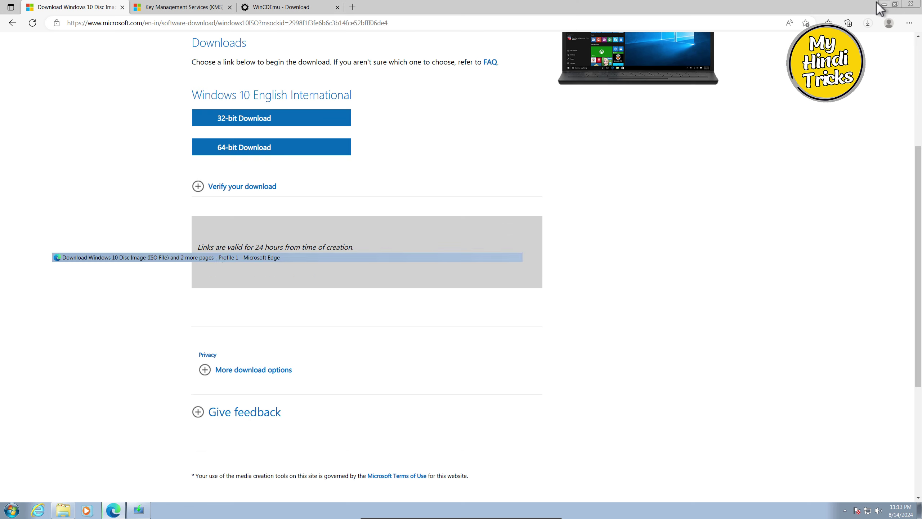
- Inspect the Windows 10 ISO files in the desktop folder "windows 10 Iso" and return to the desktop
{"action": "left_click", "coordinate": [885, 4]}
{"action": "double_click", "coordinate": [16, 151]}
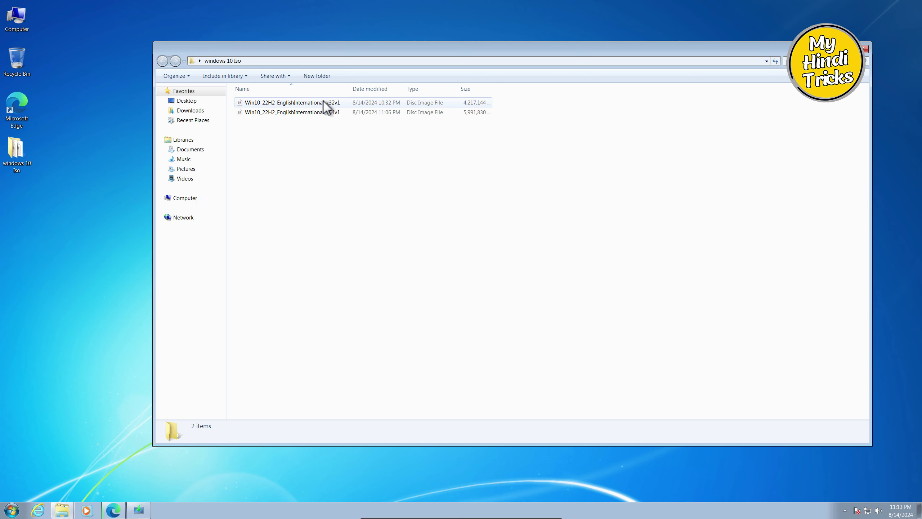
{"action": "left_click", "coordinate": [317, 112]}
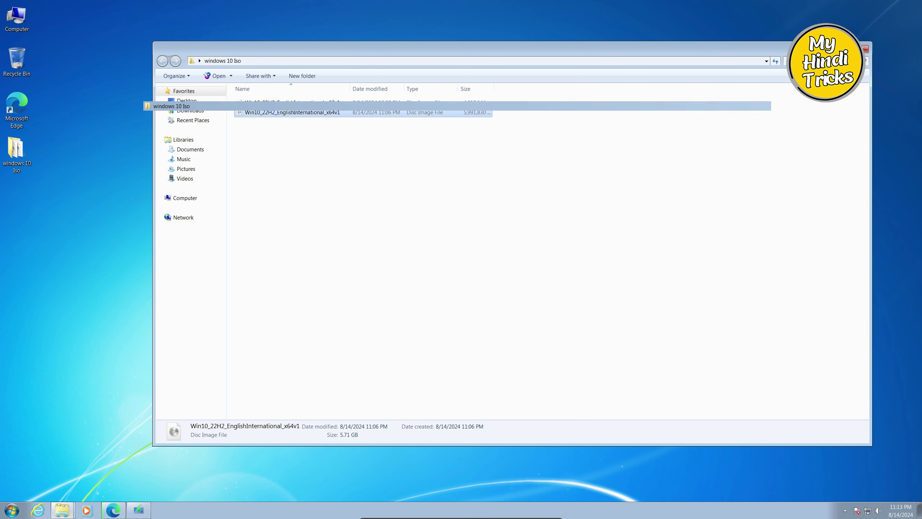
{"action": "key", "text": "super+d"}
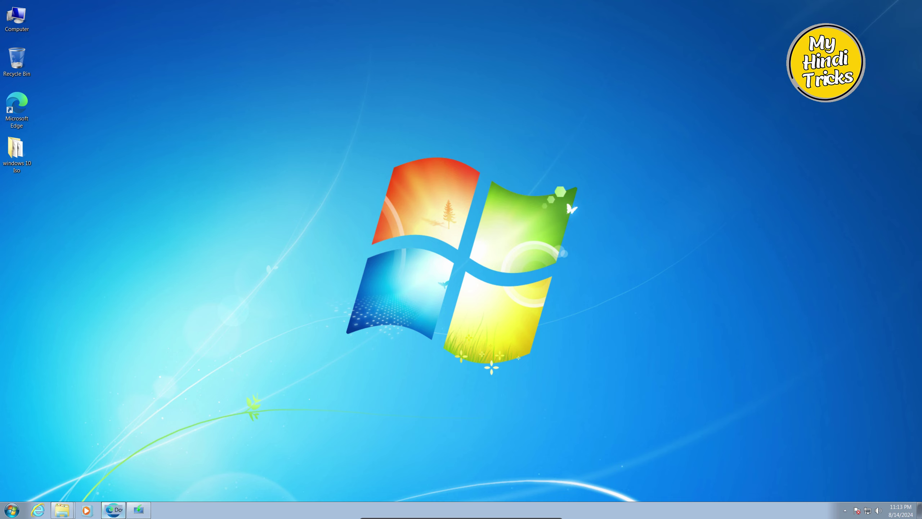
- Switch to Edge and download the WinCDEmu installer from the open wincdemu.sysprogs.org download page
{"action": "left_click", "coordinate": [113, 510]}
{"action": "left_click", "coordinate": [285, 8]}
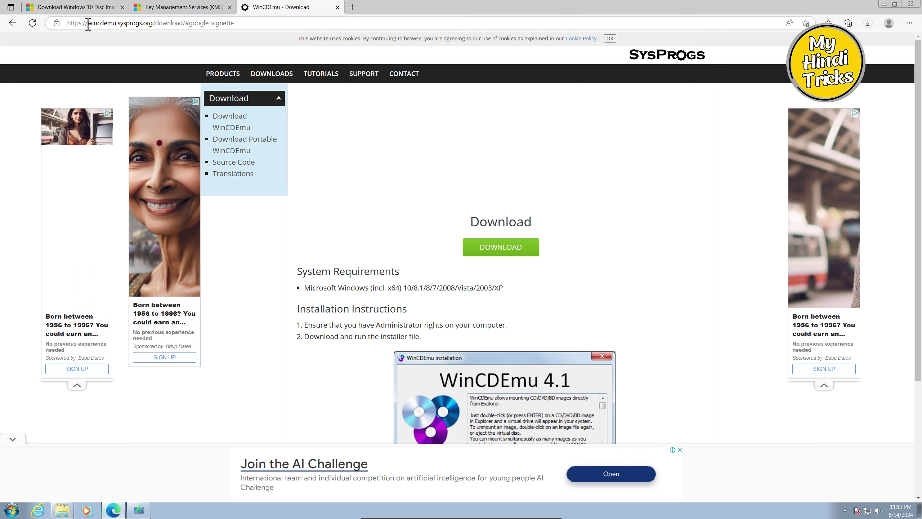
{"action": "left_click_drag", "start_coordinate": [71, 22], "coordinate": [244, 15]}
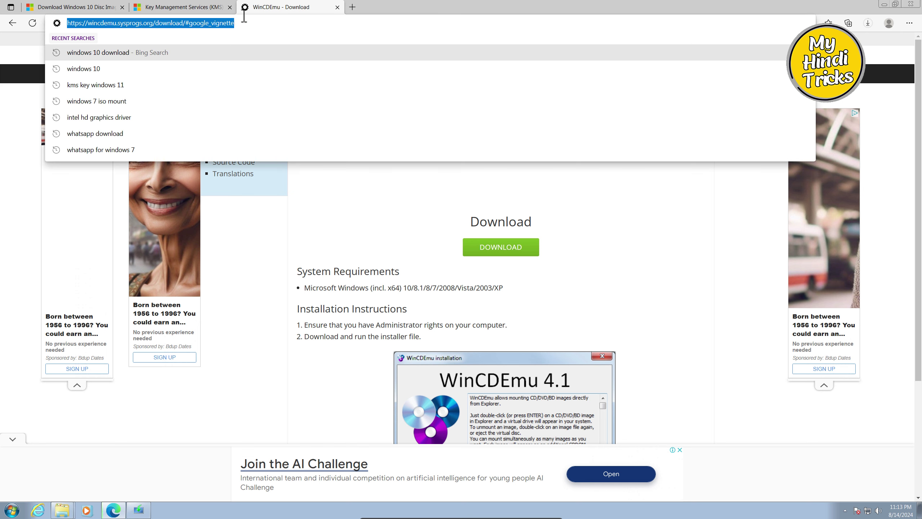
{"action": "left_click", "coordinate": [5, 274]}
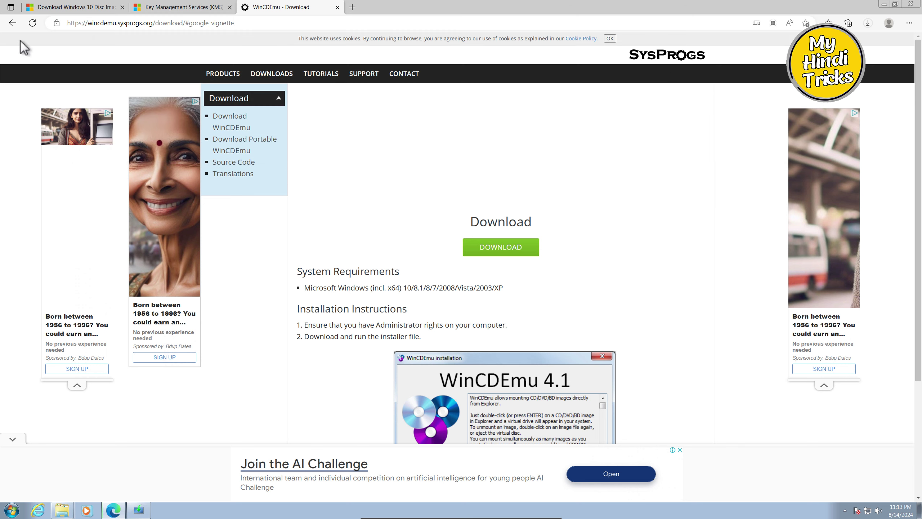
{"action": "left_click", "coordinate": [10, 24]}
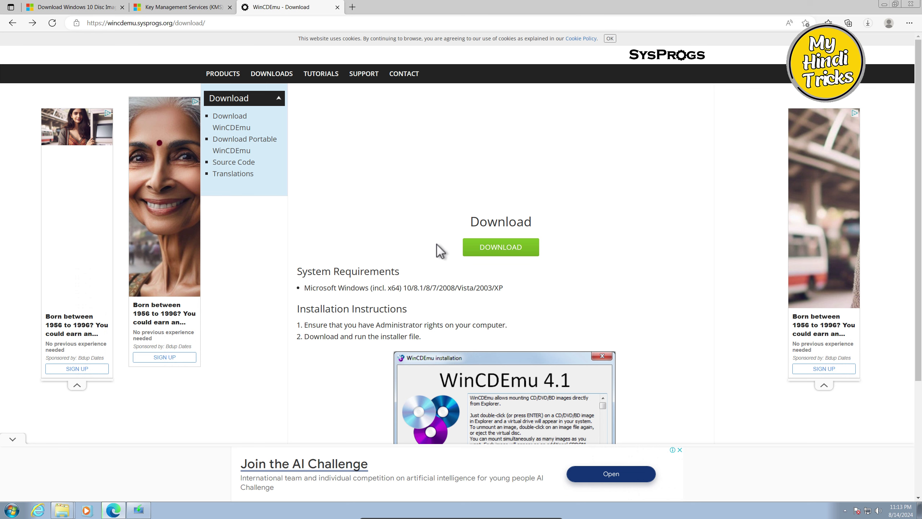
{"action": "left_click", "coordinate": [504, 251]}
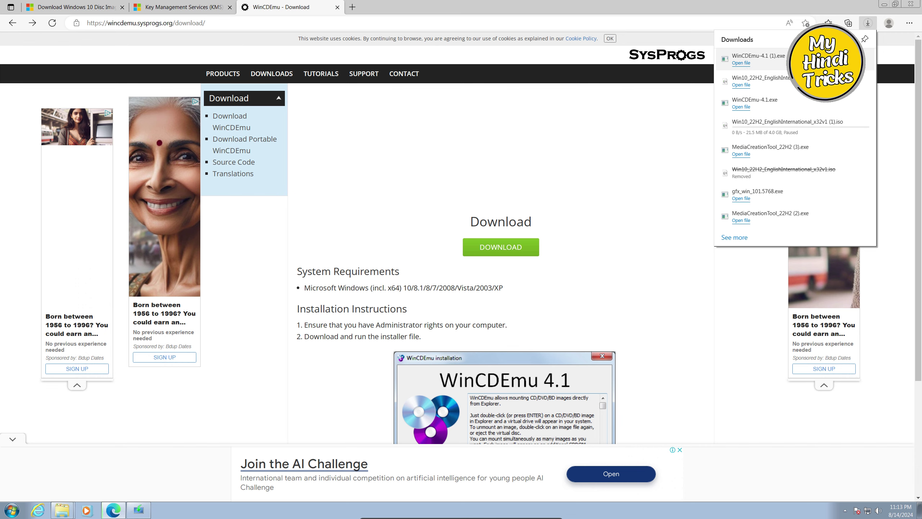
- Run the downloaded WinCDEmu-4.1 (1) installer as administrator and install WinCDEmu 4.1 without customizing the options
{"action": "left_click", "coordinate": [846, 59]}
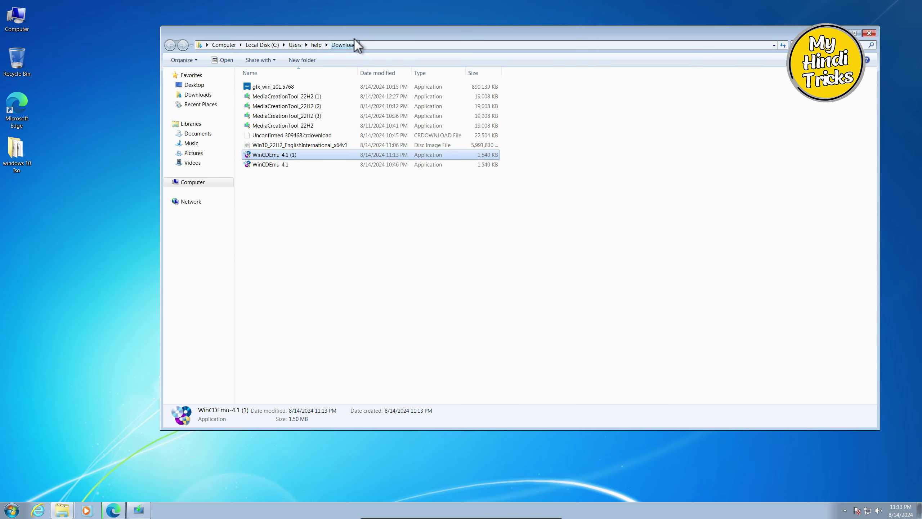
{"action": "left_click_drag", "start_coordinate": [355, 38], "coordinate": [340, 36]}
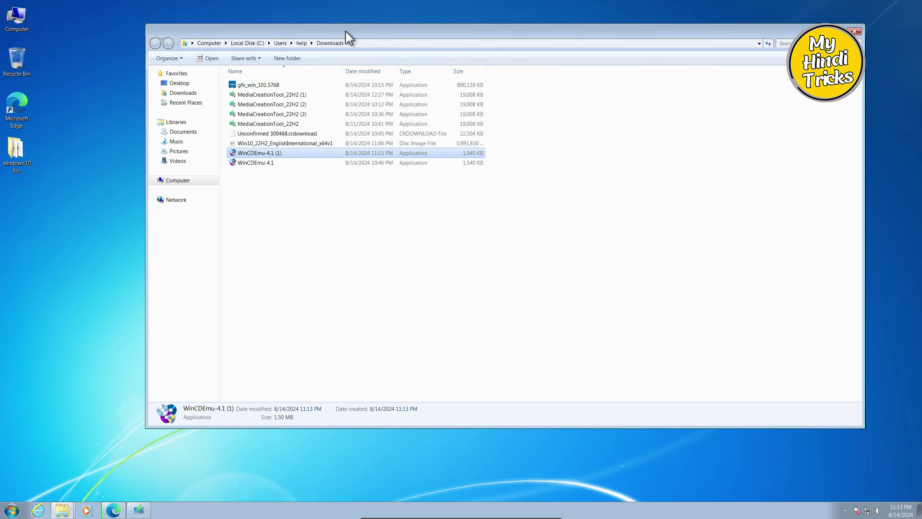
{"action": "right_click", "coordinate": [261, 154]}
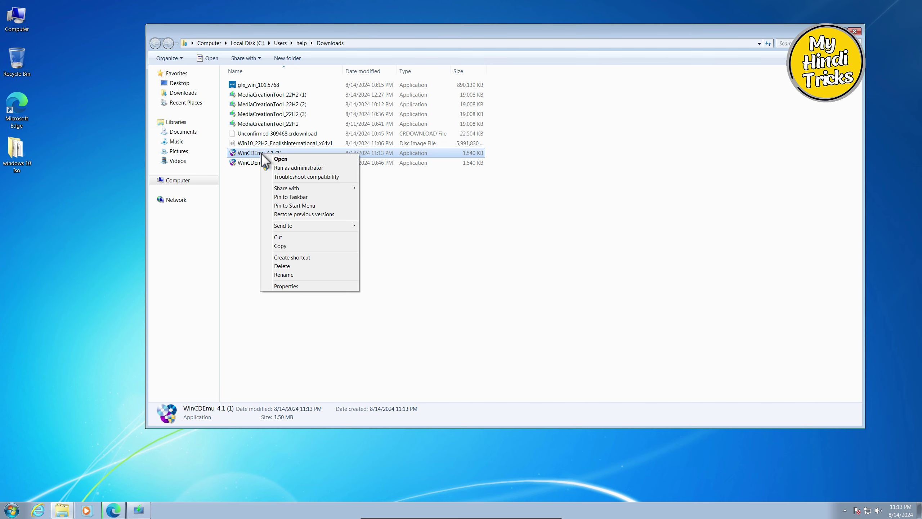
{"action": "left_click", "coordinate": [293, 168]}
{"action": "left_click", "coordinate": [546, 252]}
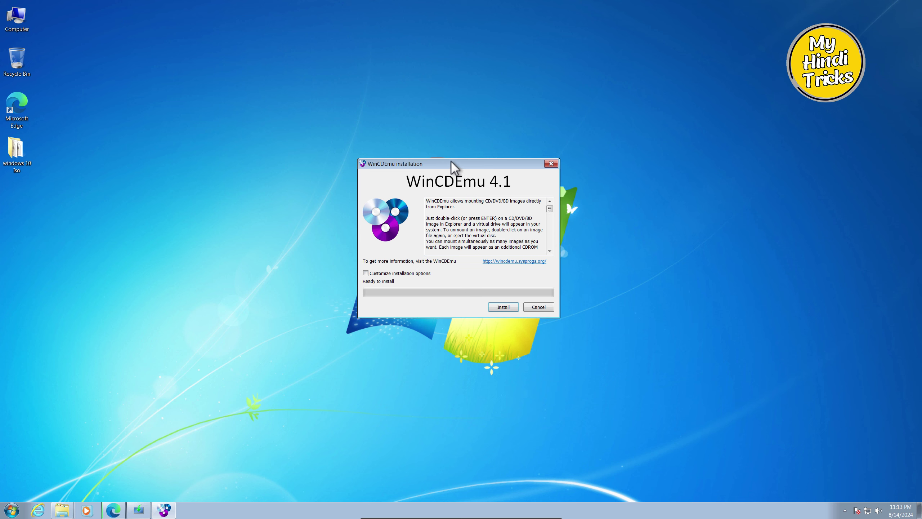
{"action": "left_click_drag", "start_coordinate": [452, 166], "coordinate": [425, 131]}
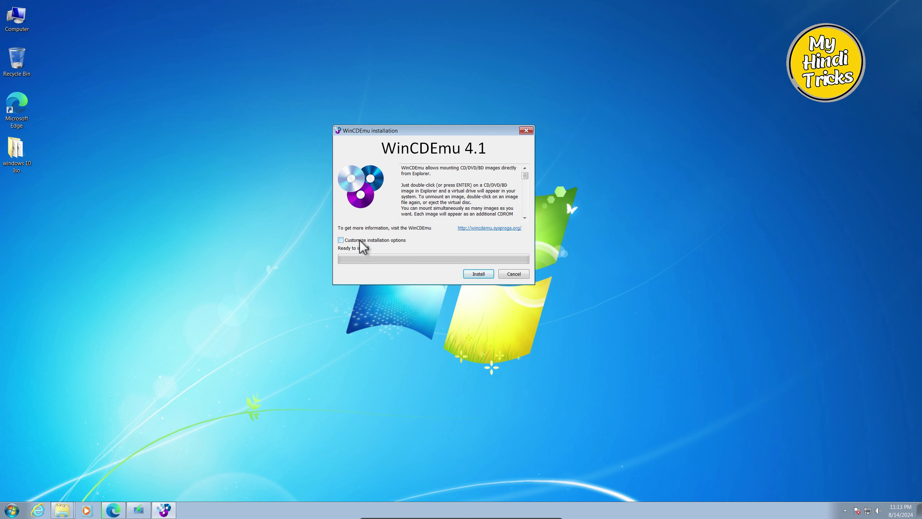
{"action": "left_click", "coordinate": [485, 276]}
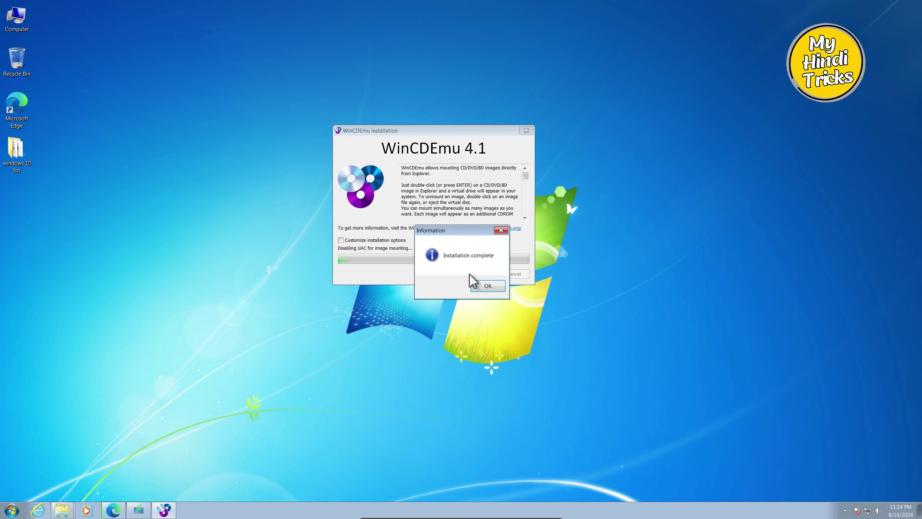
- Finish the WinCDEmu installation and mount Win10_22H2_EnglishInternational_x64v1 from the desktop folder "windows 10 Iso" as a data disc on drive V:
{"action": "left_click_drag", "start_coordinate": [455, 231], "coordinate": [437, 209]}
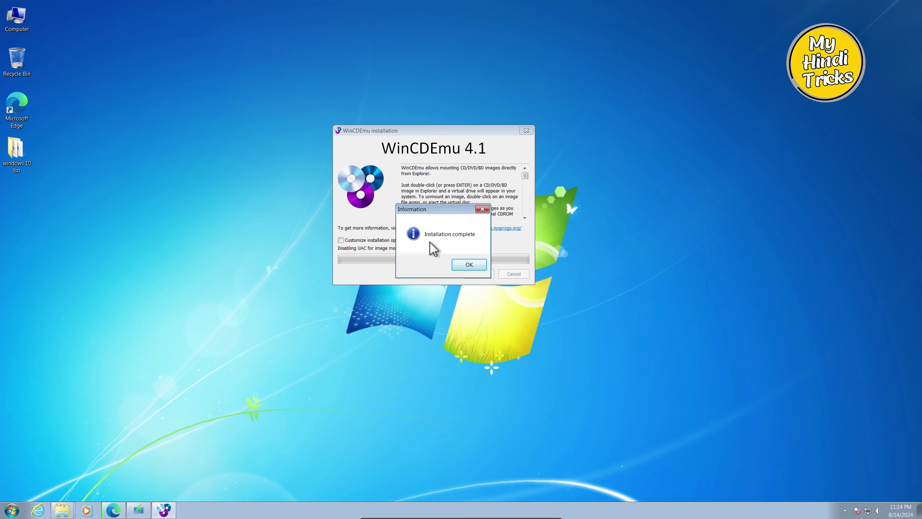
{"action": "left_click", "coordinate": [469, 264]}
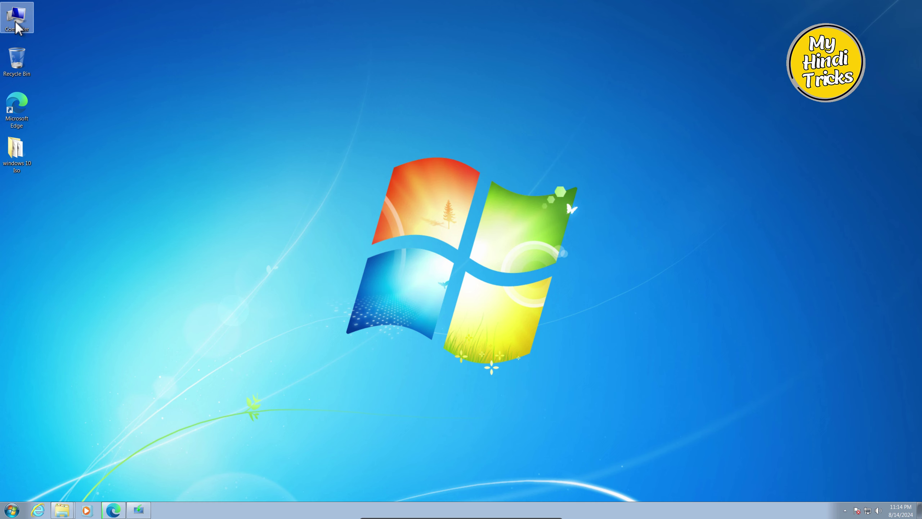
{"action": "double_click", "coordinate": [22, 153]}
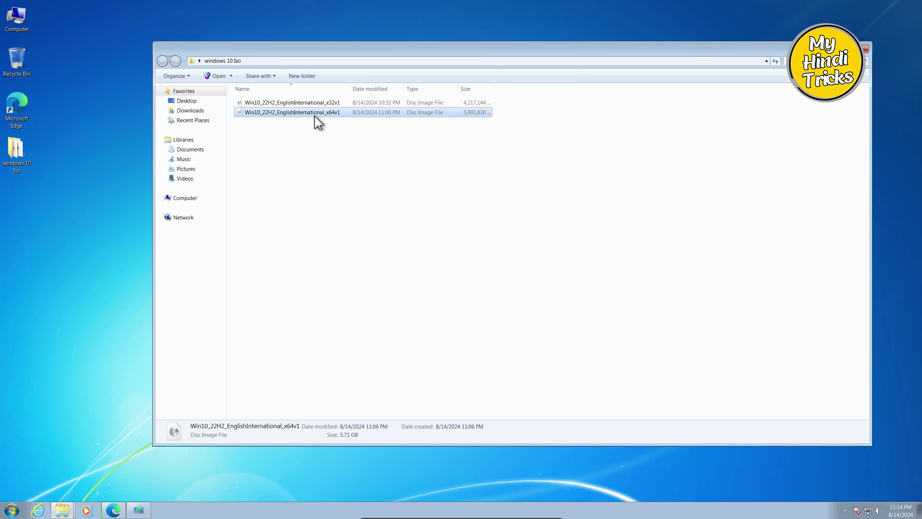
{"action": "right_click", "coordinate": [307, 114]}
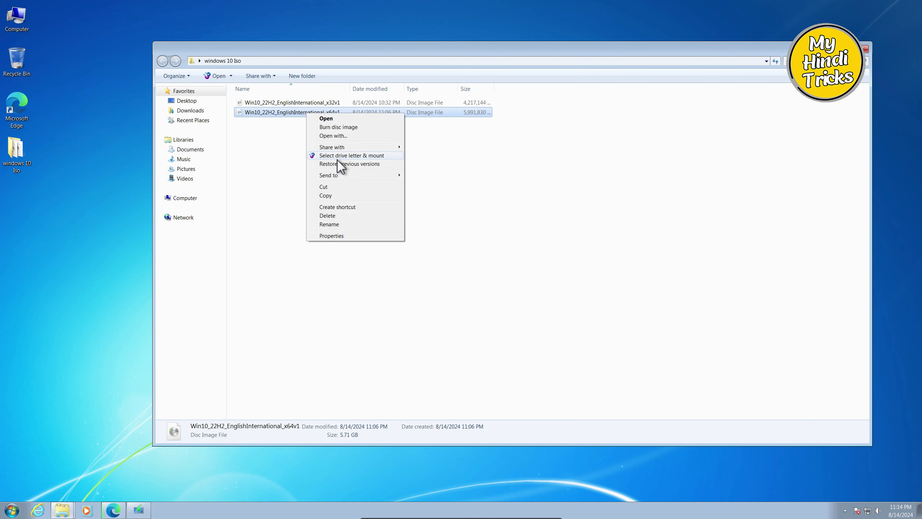
{"action": "left_click", "coordinate": [374, 158]}
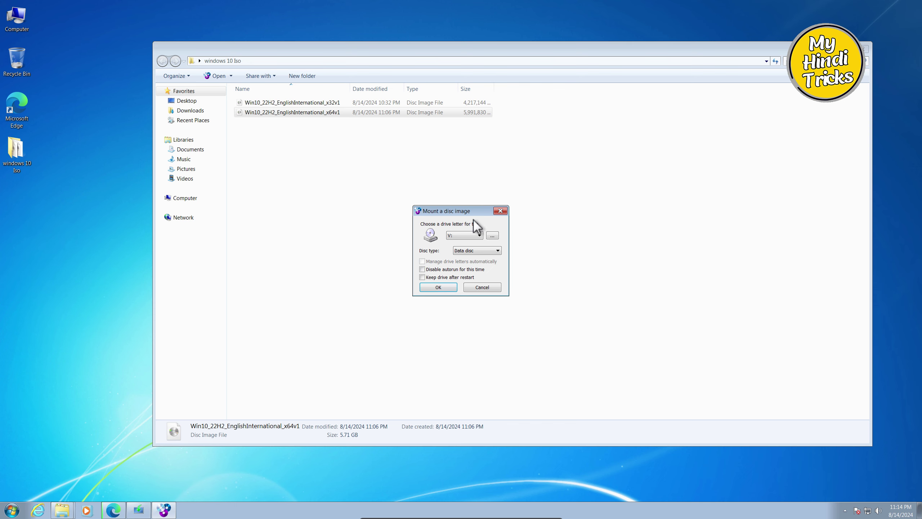
{"action": "left_click_drag", "start_coordinate": [465, 213], "coordinate": [396, 163]}
{"action": "left_click", "coordinate": [840, 48]}
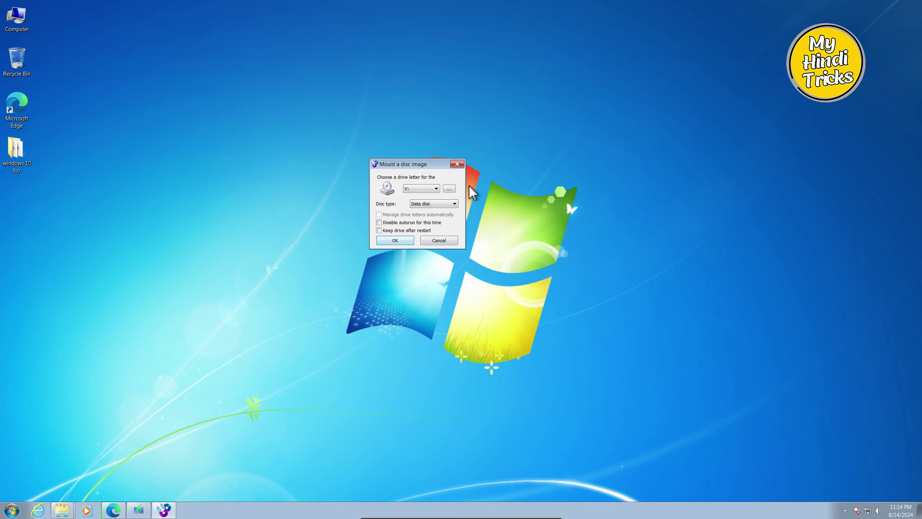
{"action": "left_click", "coordinate": [394, 240]}
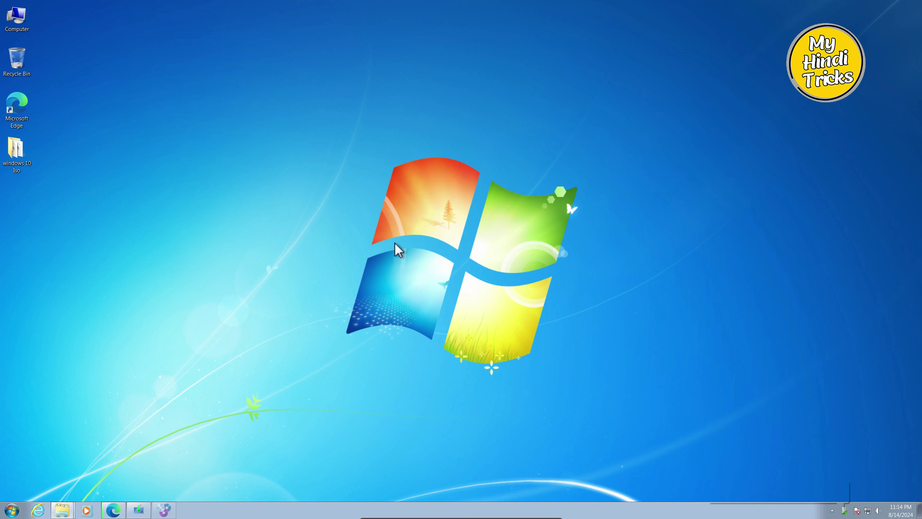
{"action": "left_click_drag", "start_coordinate": [446, 145], "coordinate": [413, 135]}
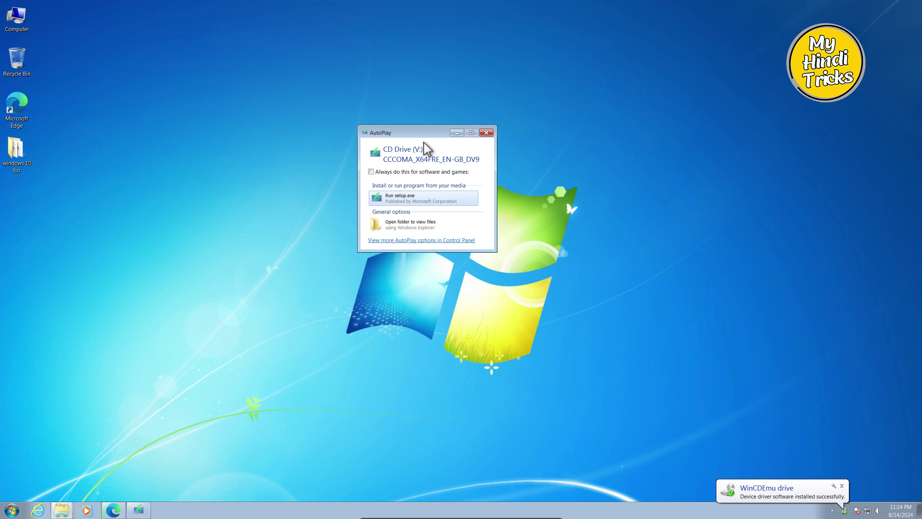
- Inspect the files on the mounted CD Drive (V:) through Computer and return to the drive list
{"action": "double_click", "coordinate": [16, 32]}
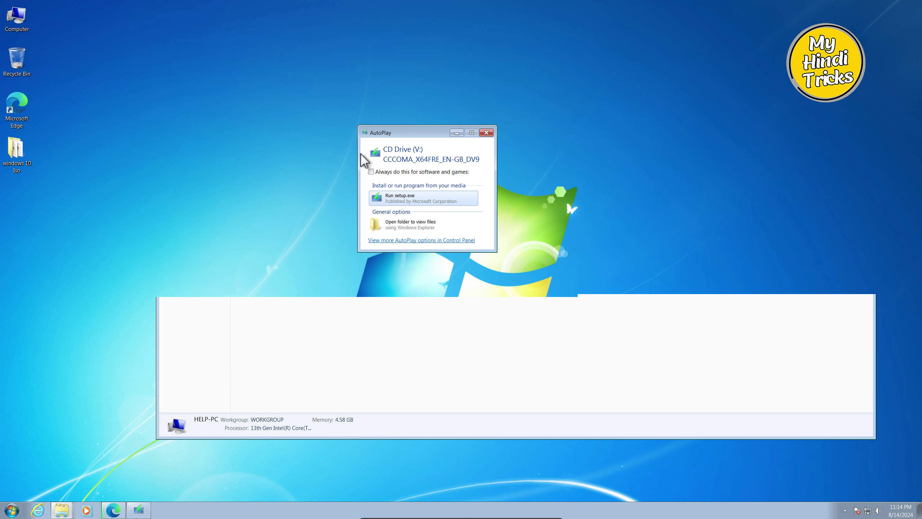
{"action": "left_click_drag", "start_coordinate": [387, 130], "coordinate": [374, 124]}
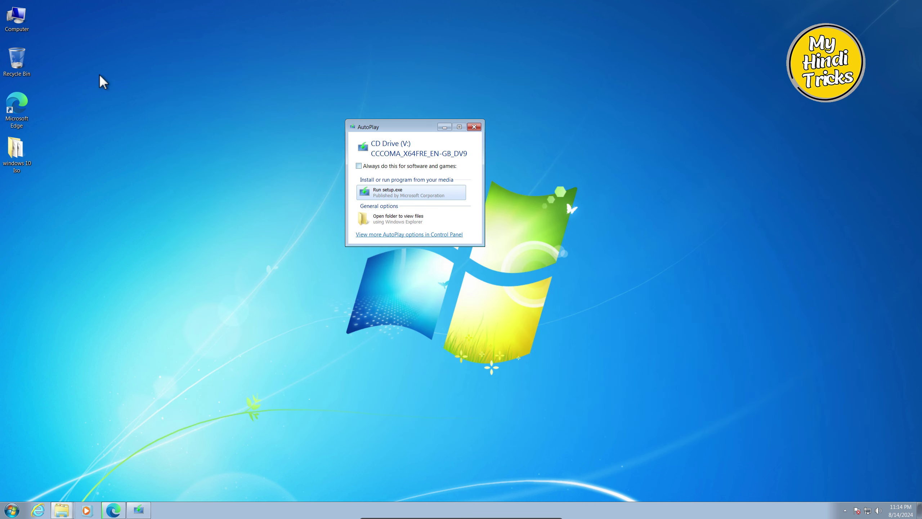
{"action": "double_click", "coordinate": [16, 15]}
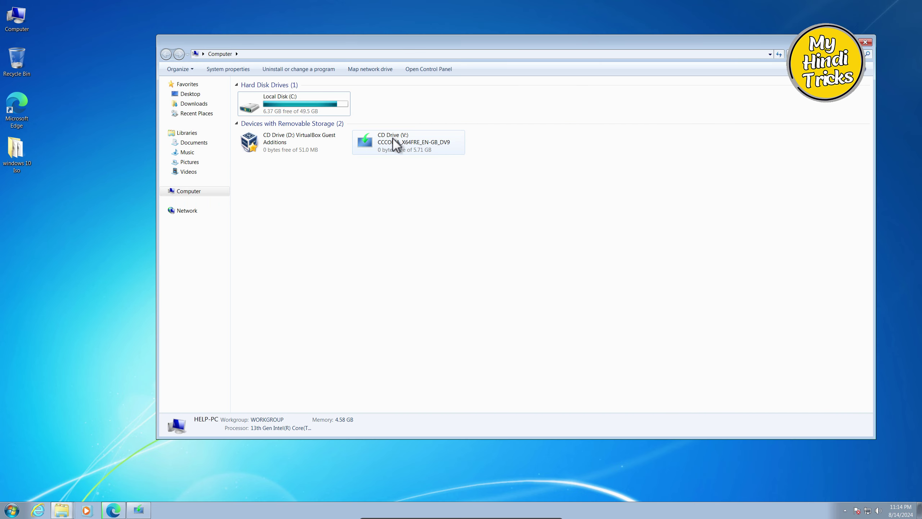
{"action": "right_click", "coordinate": [392, 138]}
{"action": "left_click", "coordinate": [412, 161]}
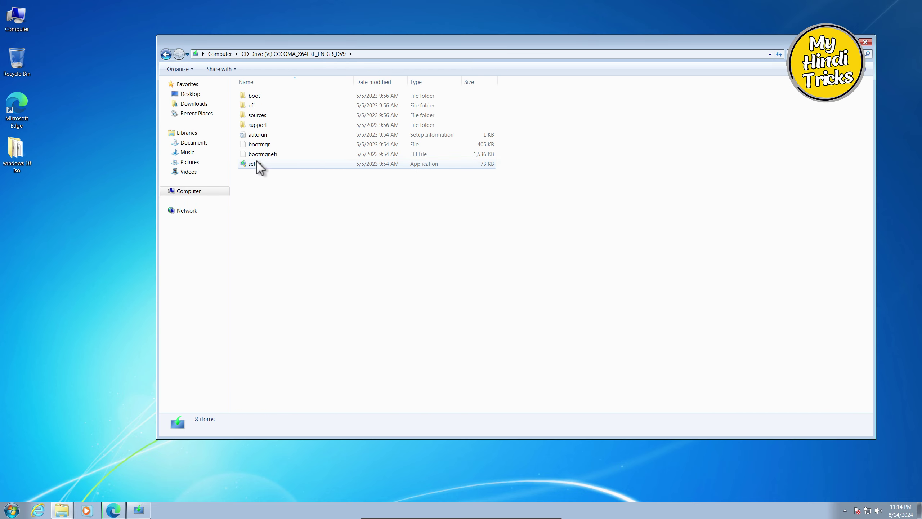
{"action": "left_click", "coordinate": [166, 54]}
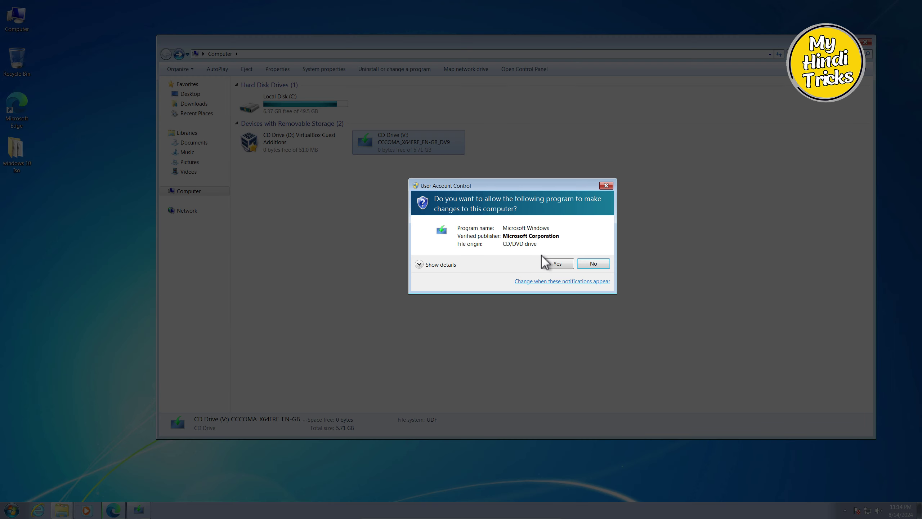
- Launch Windows 10 Setup from drive V:, allow it to make changes to the computer, and close the AutoPlay window
{"action": "left_click", "coordinate": [555, 268]}
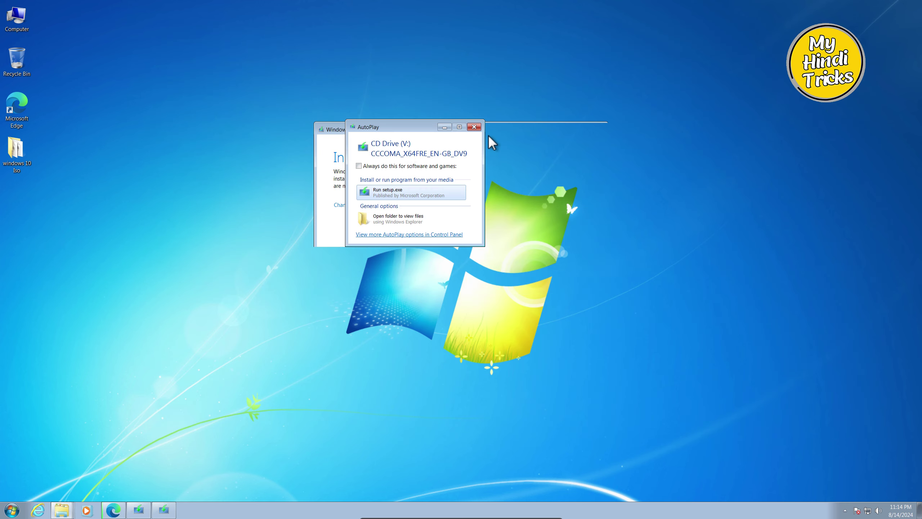
{"action": "left_click", "coordinate": [474, 127]}
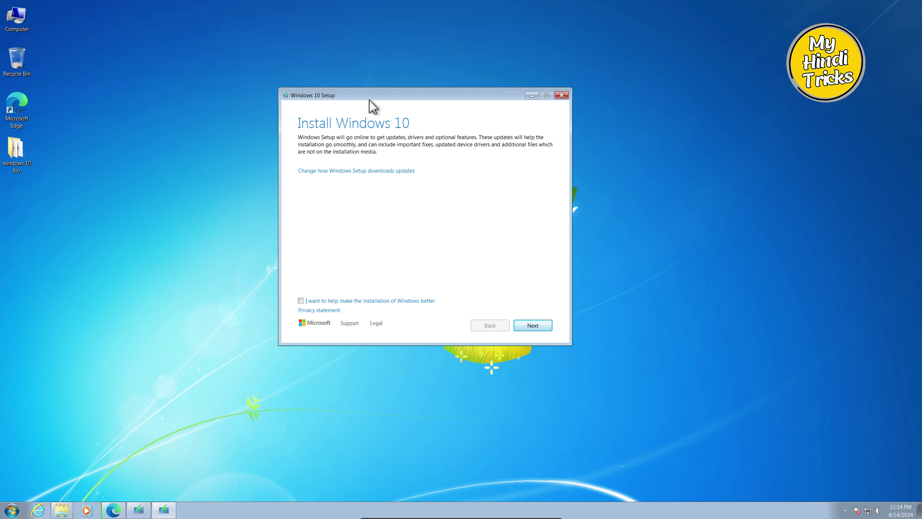
{"action": "left_click_drag", "start_coordinate": [369, 99], "coordinate": [361, 91]}
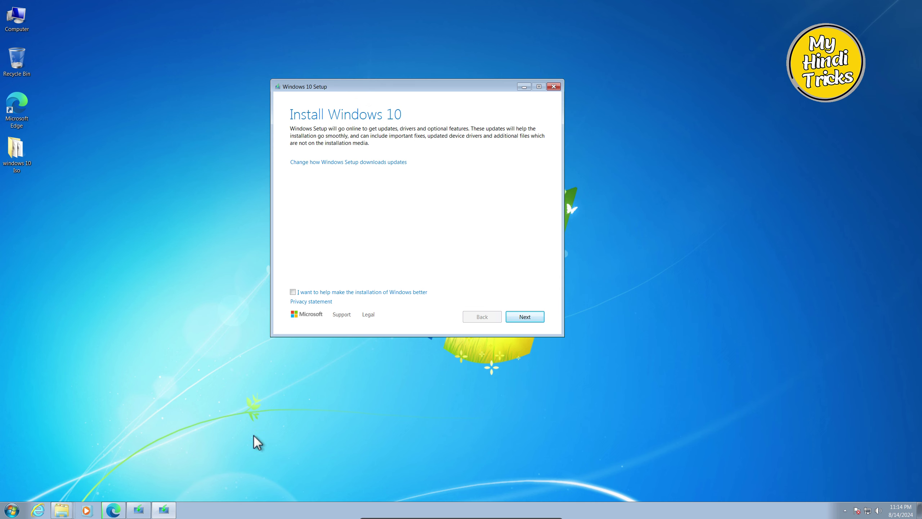
- Check the download progress in the other Windows 10 Setup window and minimize it again
{"action": "left_click", "coordinate": [163, 510]}
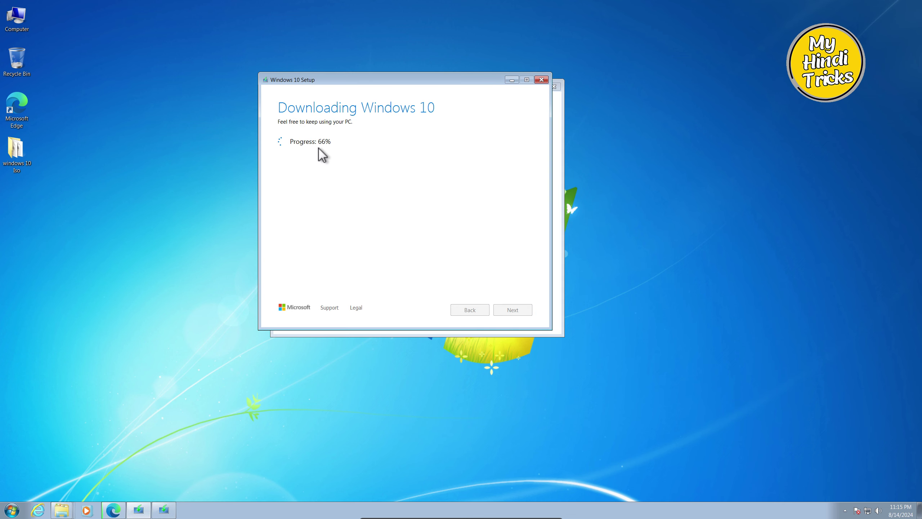
{"action": "left_click_drag", "start_coordinate": [421, 82], "coordinate": [468, 104]}
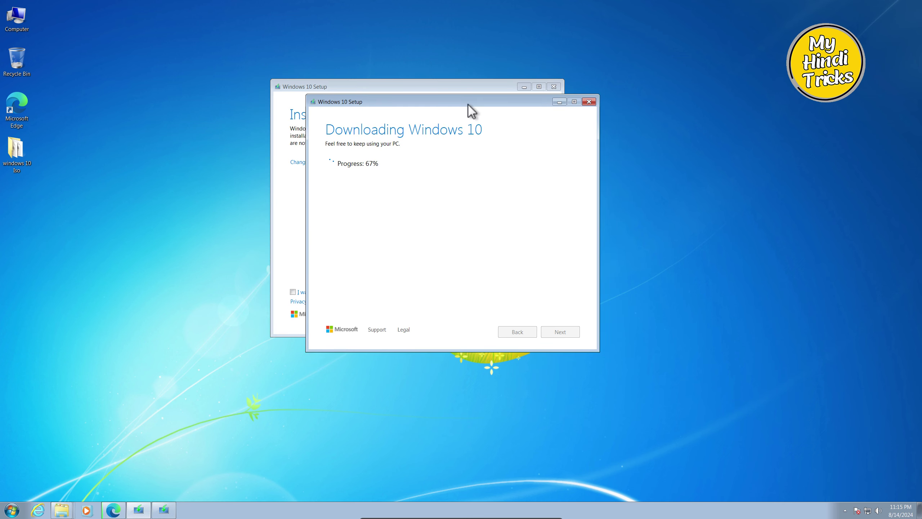
{"action": "left_click", "coordinate": [559, 102]}
{"action": "left_click_drag", "start_coordinate": [388, 88], "coordinate": [415, 84]}
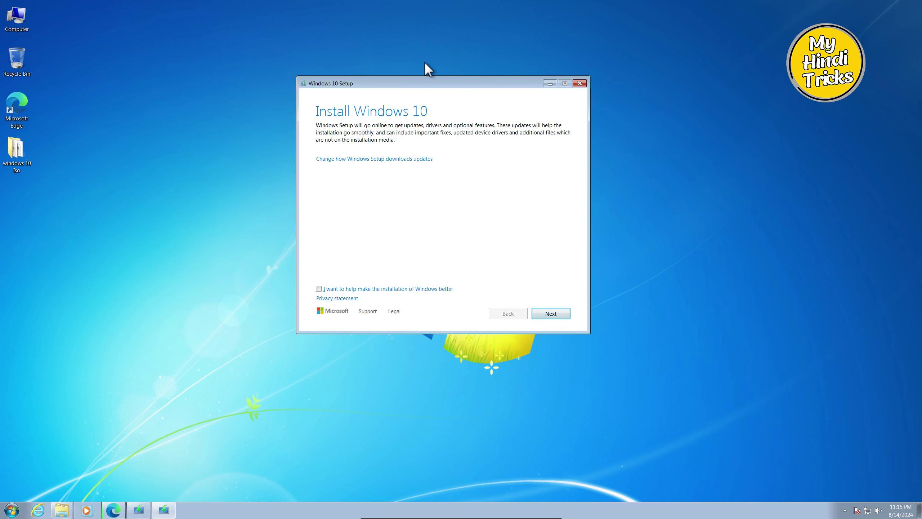
{"action": "left_click", "coordinate": [138, 510]}
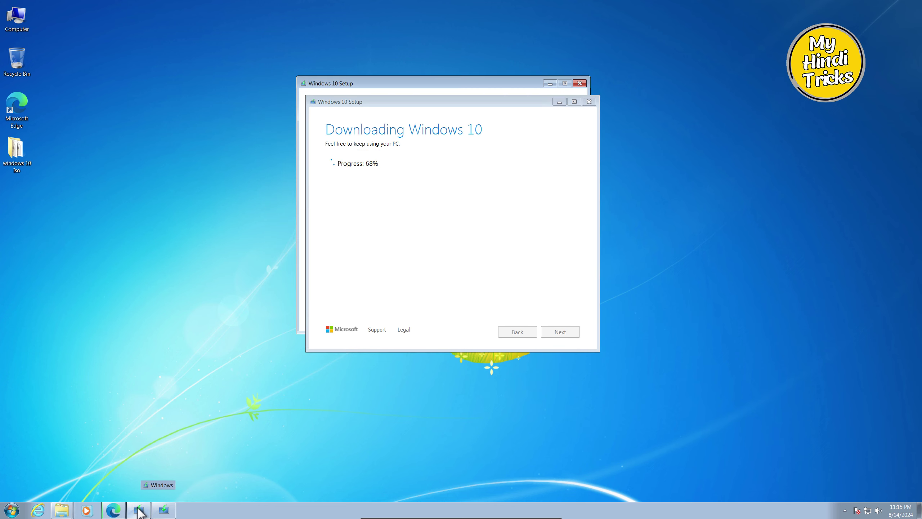
{"action": "left_click", "coordinate": [138, 509]}
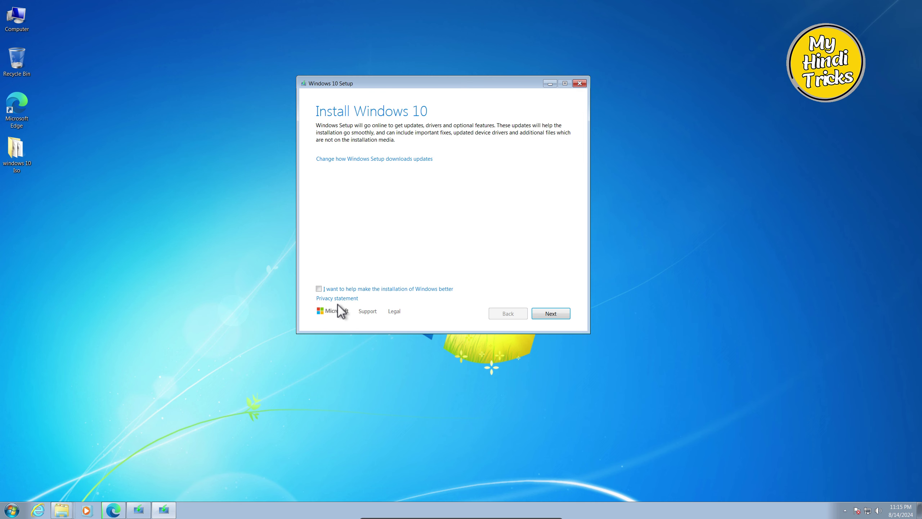
- Enable "I want to help make the installation of Windows better" on the Install Windows 10 page and continue to the update check
{"action": "left_click", "coordinate": [319, 289]}
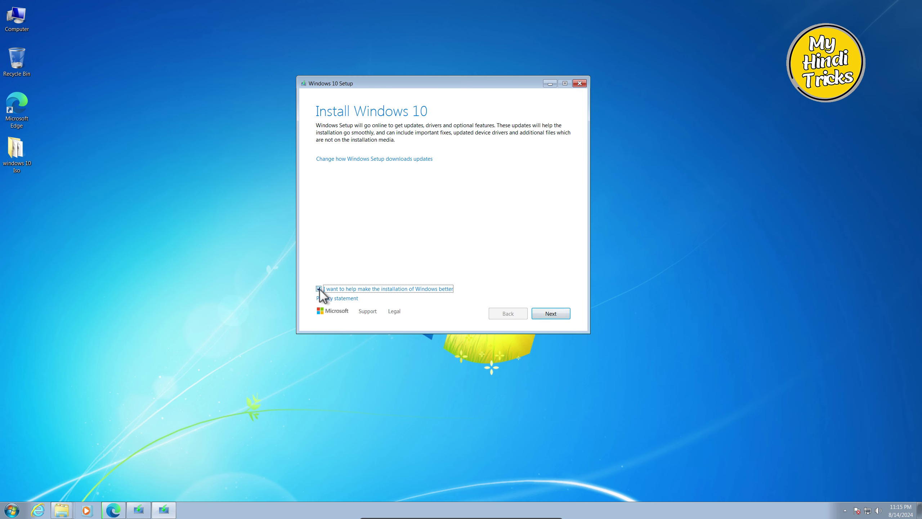
{"action": "left_click", "coordinate": [550, 314]}
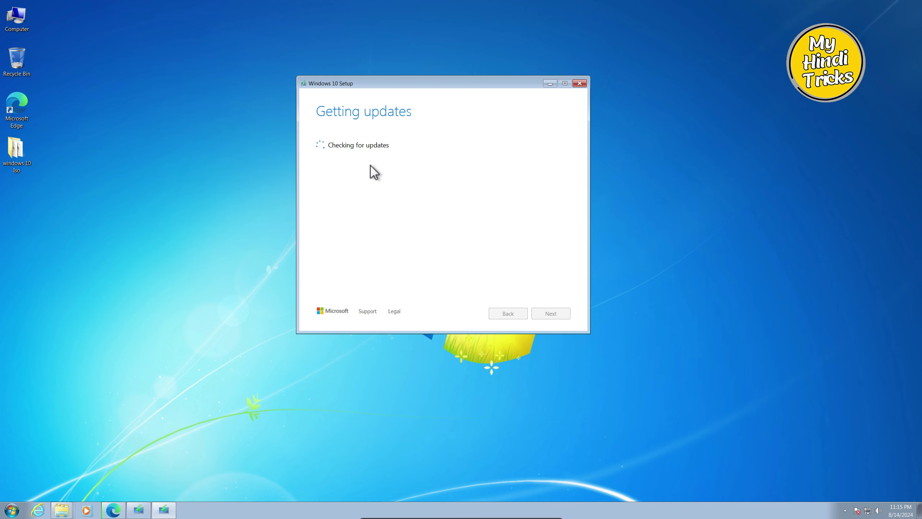